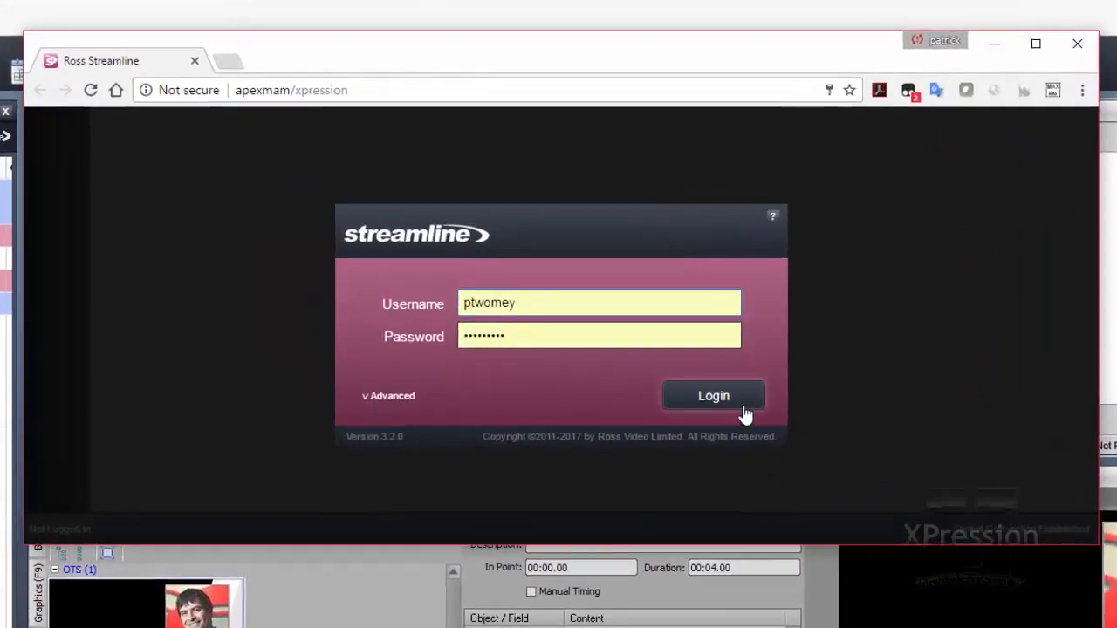
Step: Log in to Streamline with the filled-in credentials and filter the assets by the keyword "tornado"
click(744, 415)
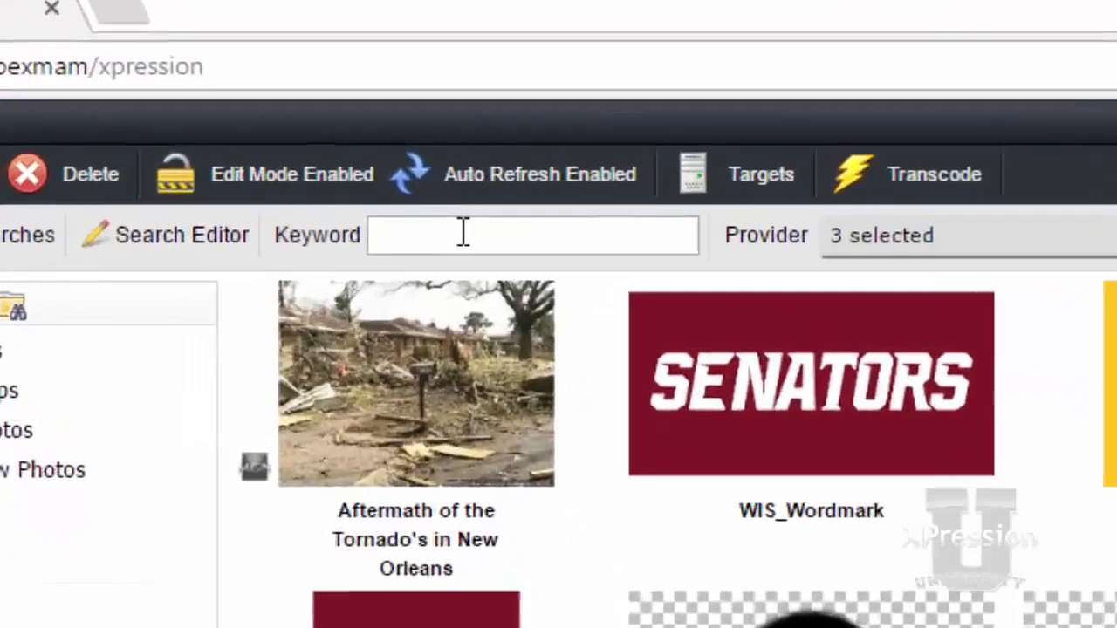
click(463, 234)
text(tor)
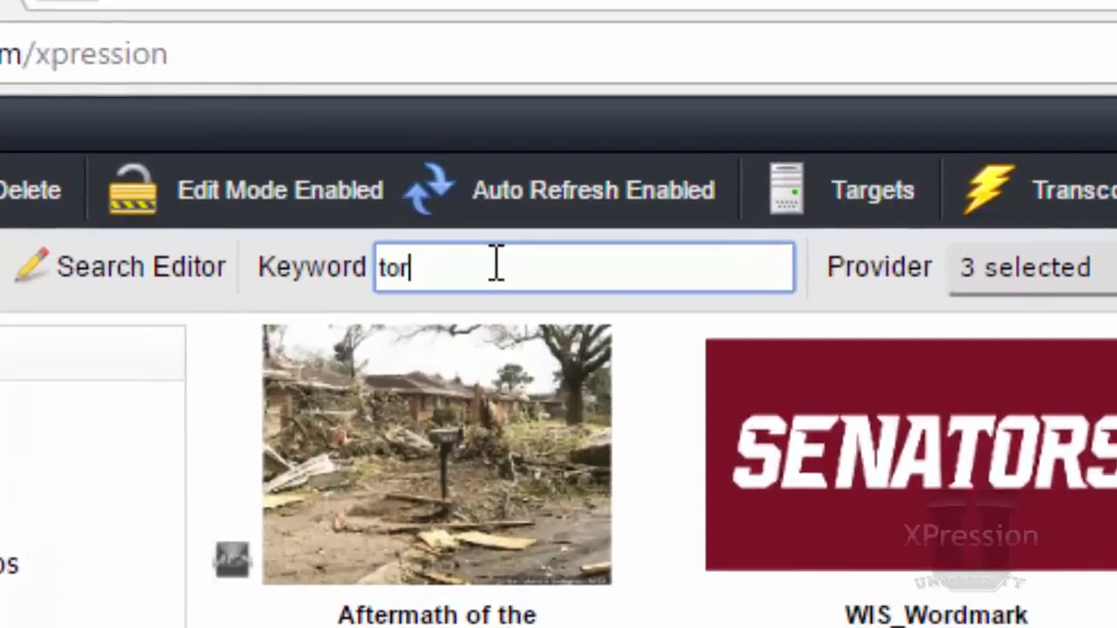
text(nado)
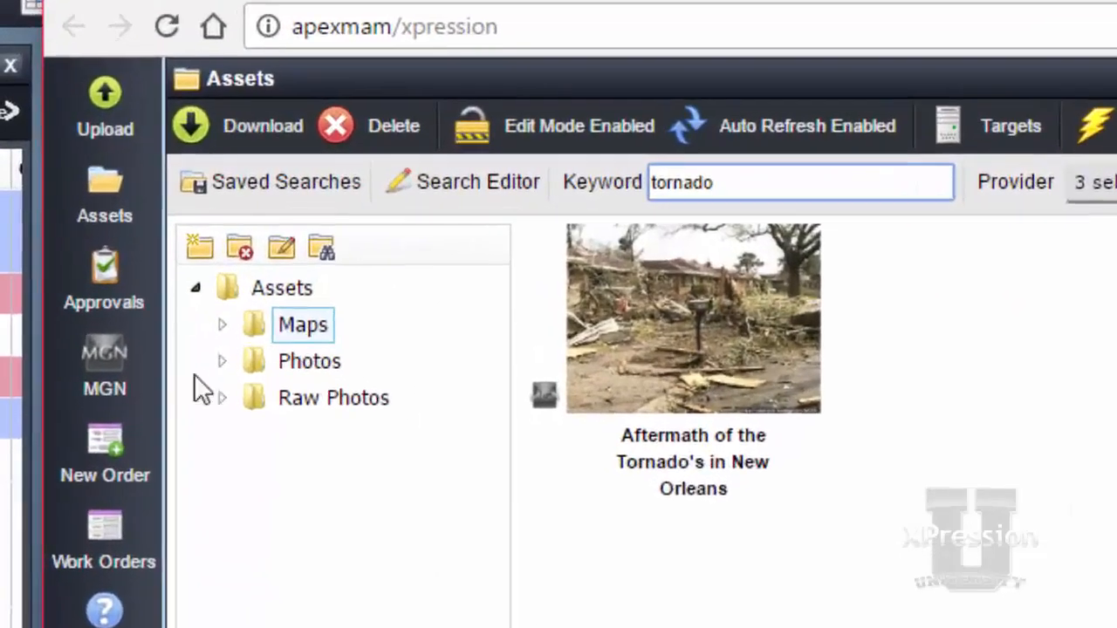
Step: Search MGN for "tornado" in All Archives using the Ross Video account
mouse_move(127, 371)
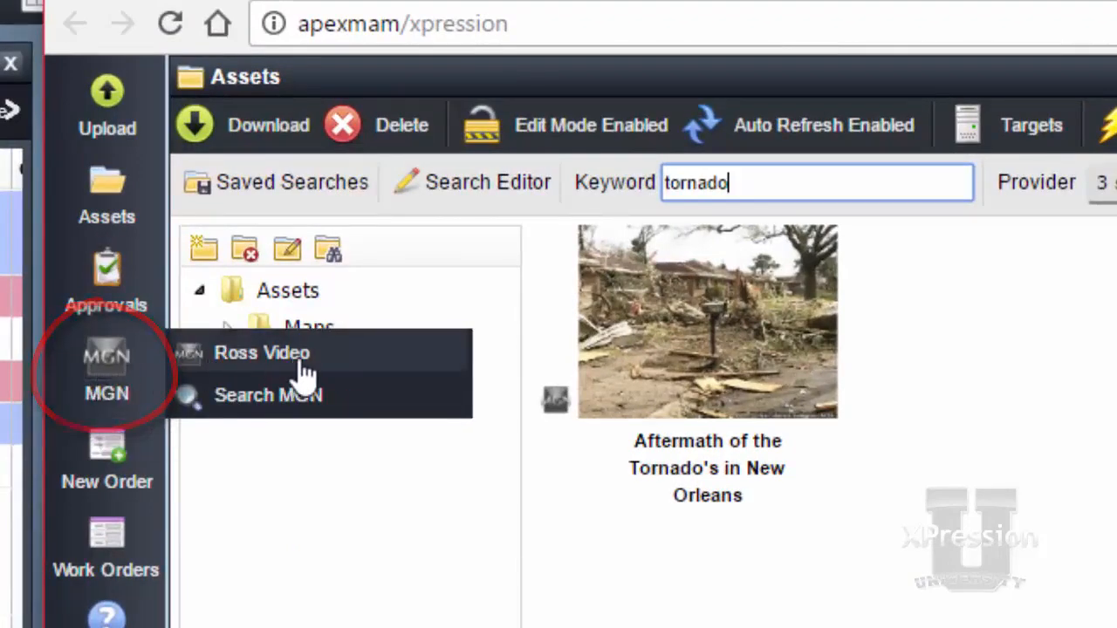
click(339, 406)
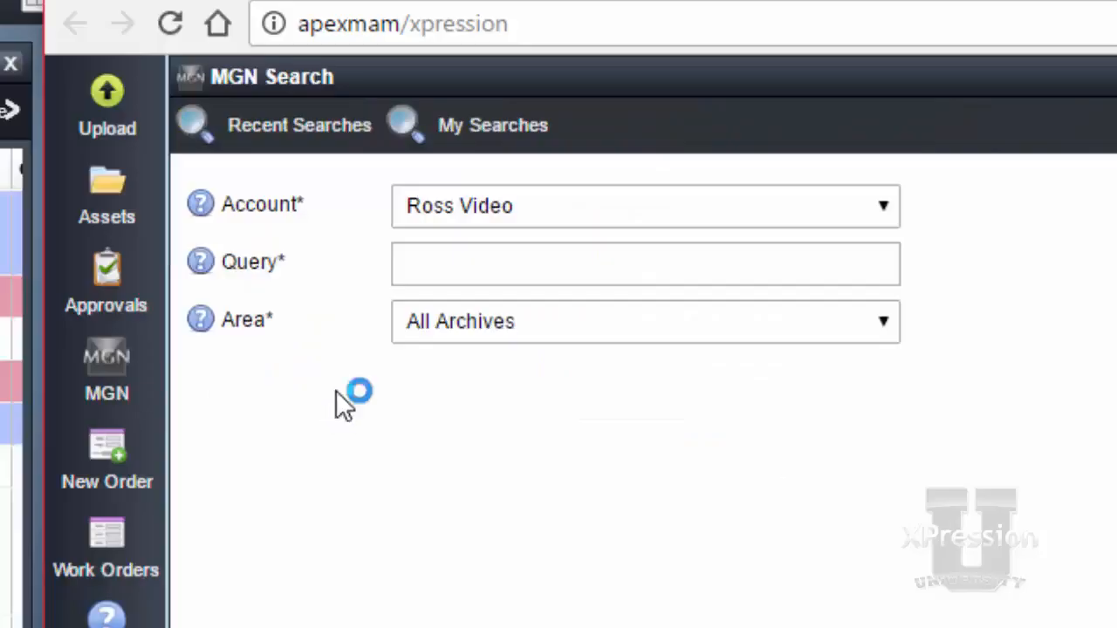
click(439, 258)
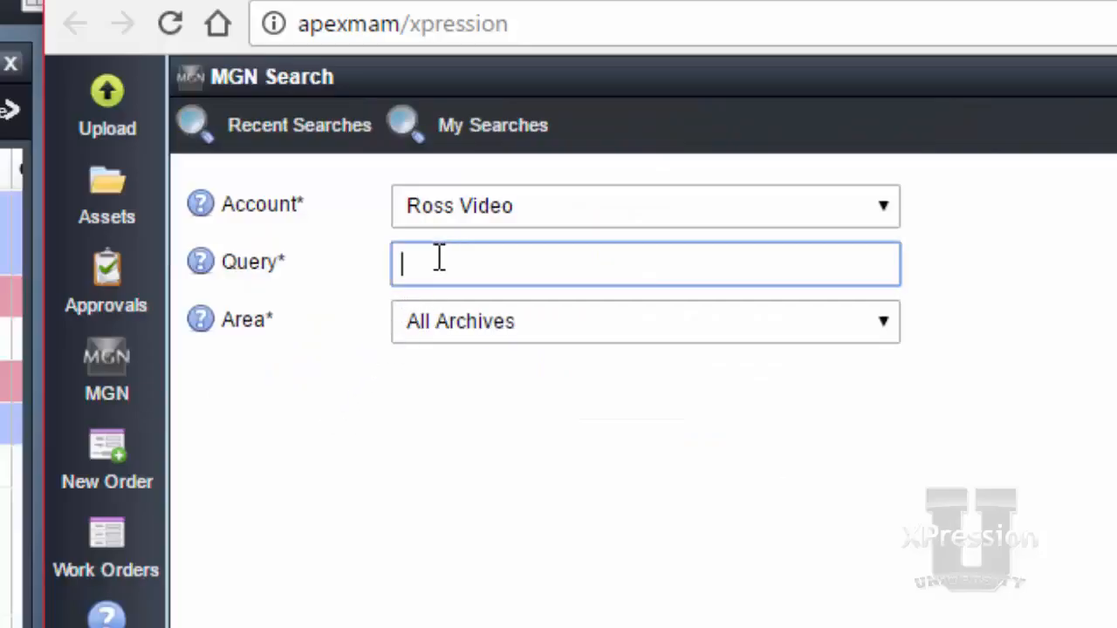
text(tornado)
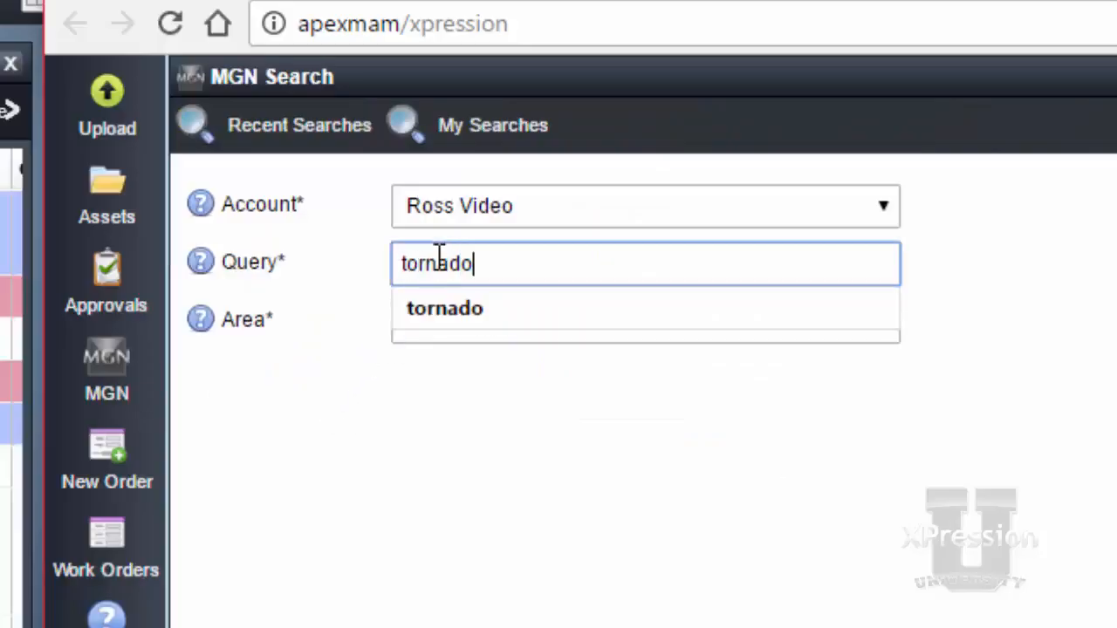
key(Return)
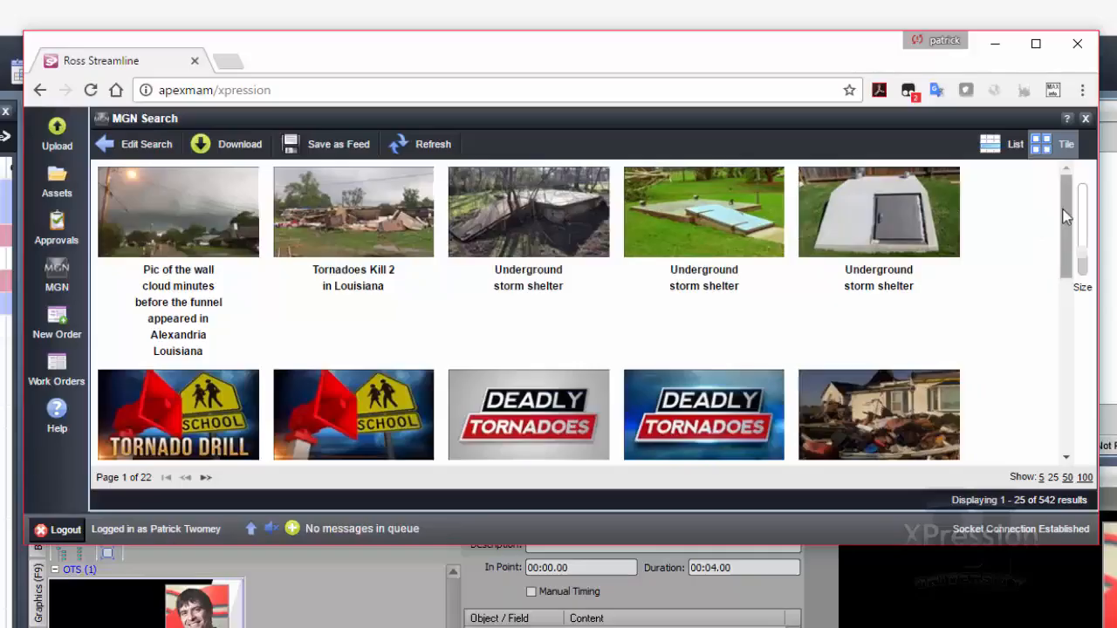
Step: Browse the MGN results and open the image "Aftermath of the deadly tornado's in Georgia"
mouse_move(1069, 220)
mouse_down()
mouse_move(1071, 258)
mouse_move(1073, 203)
mouse_up()
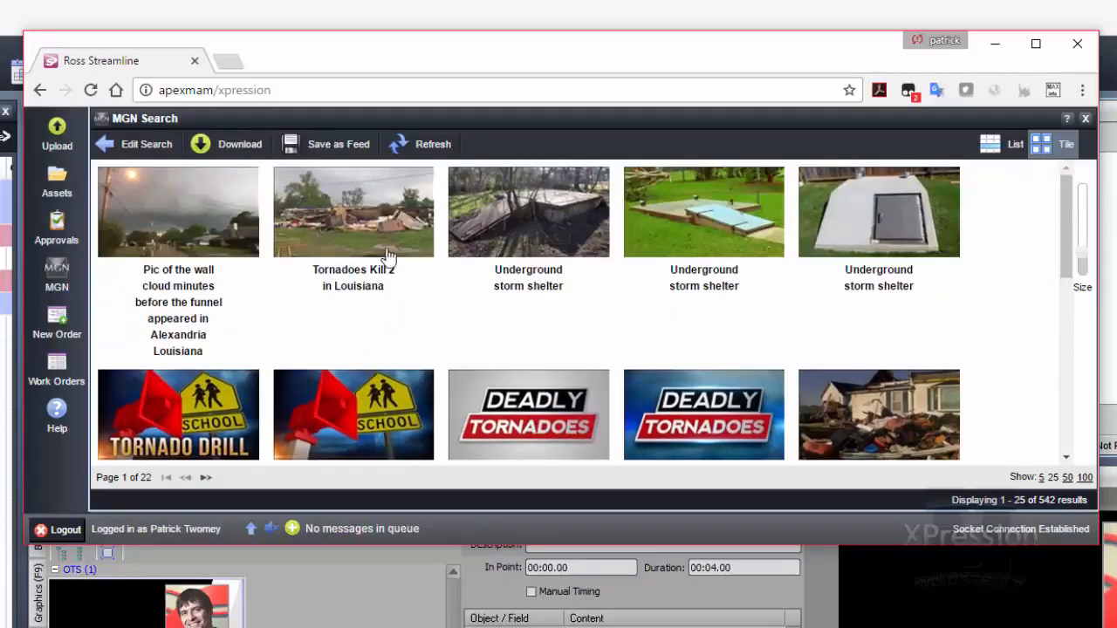
scroll(301, 260, down, 3)
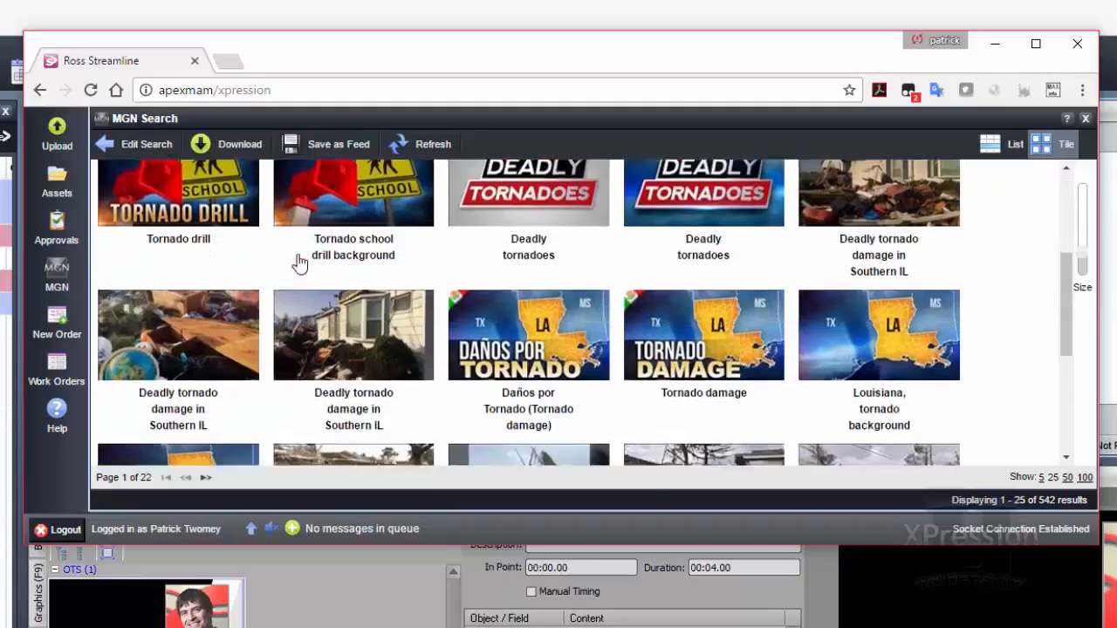
scroll(299, 260, down, 4)
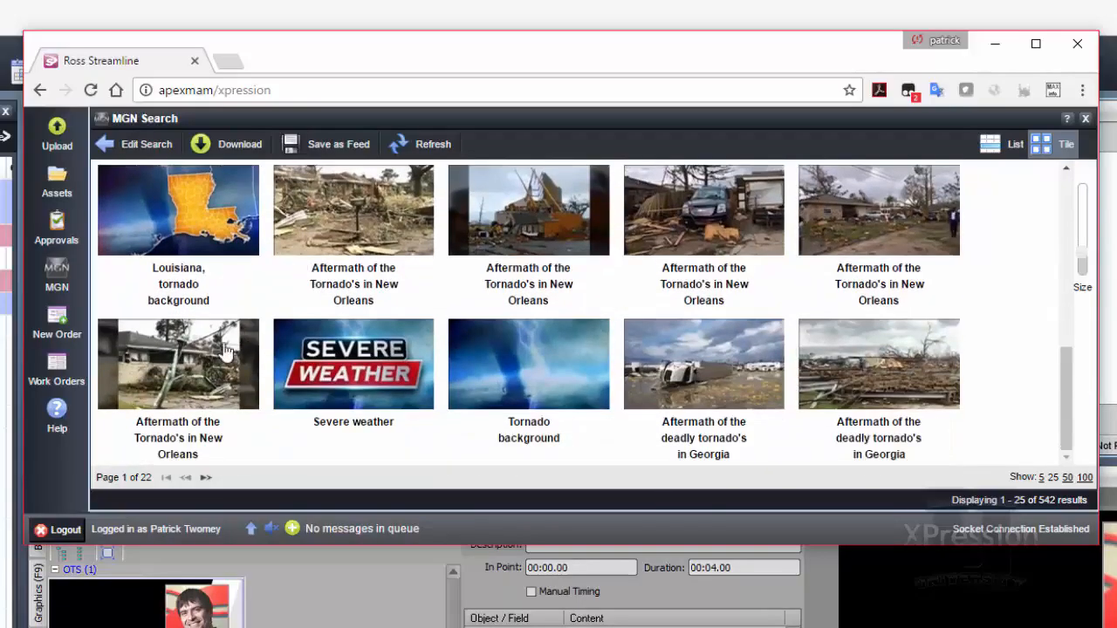
click(179, 371)
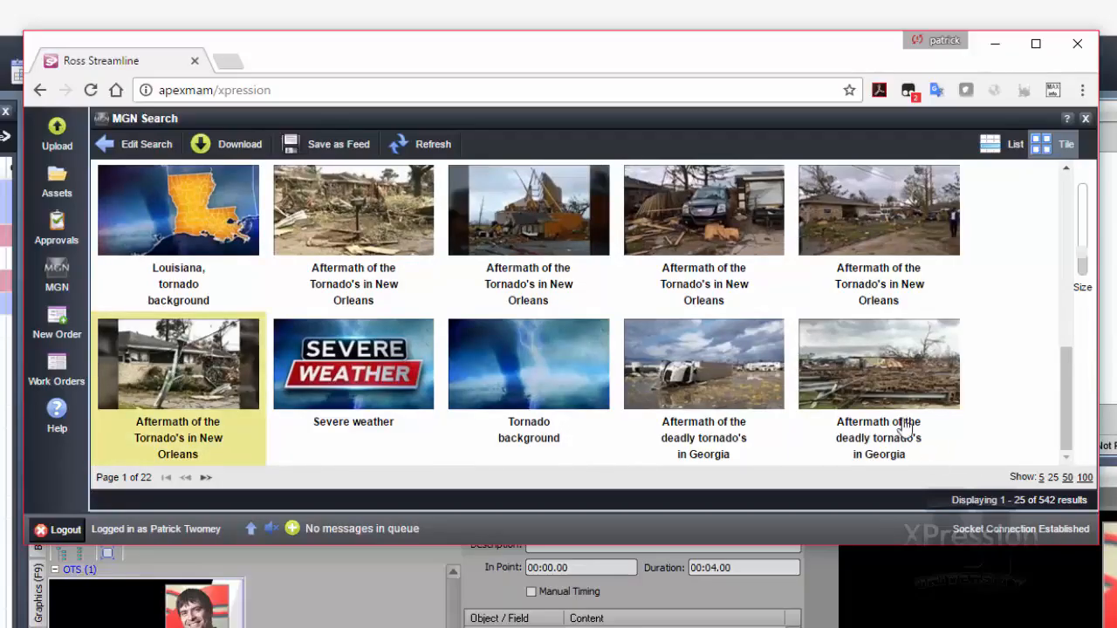
click(886, 375)
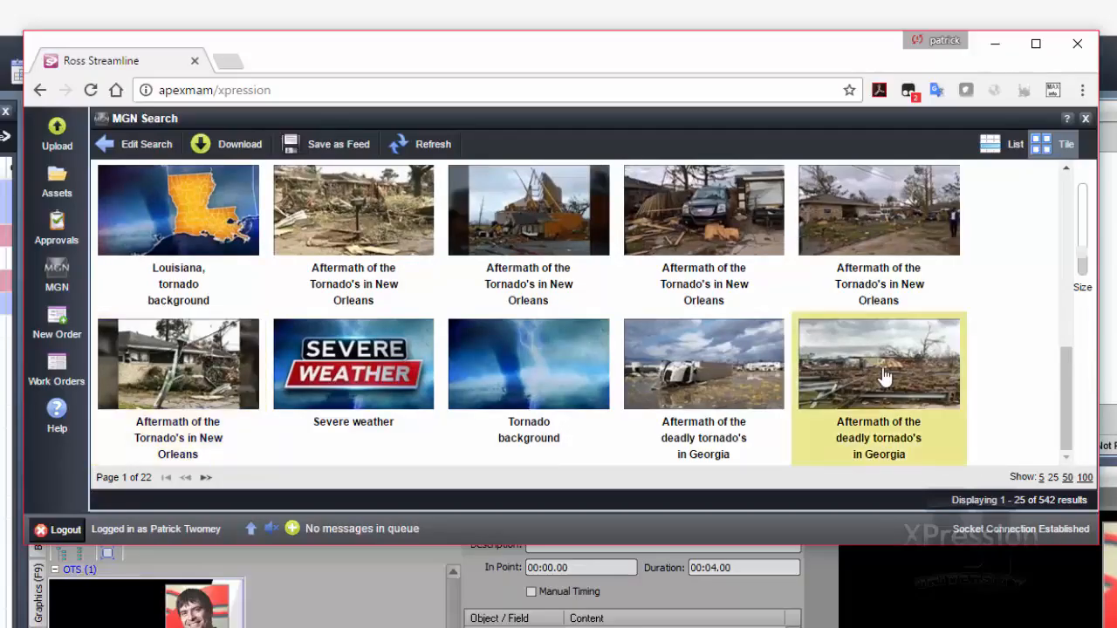
double_click(883, 375)
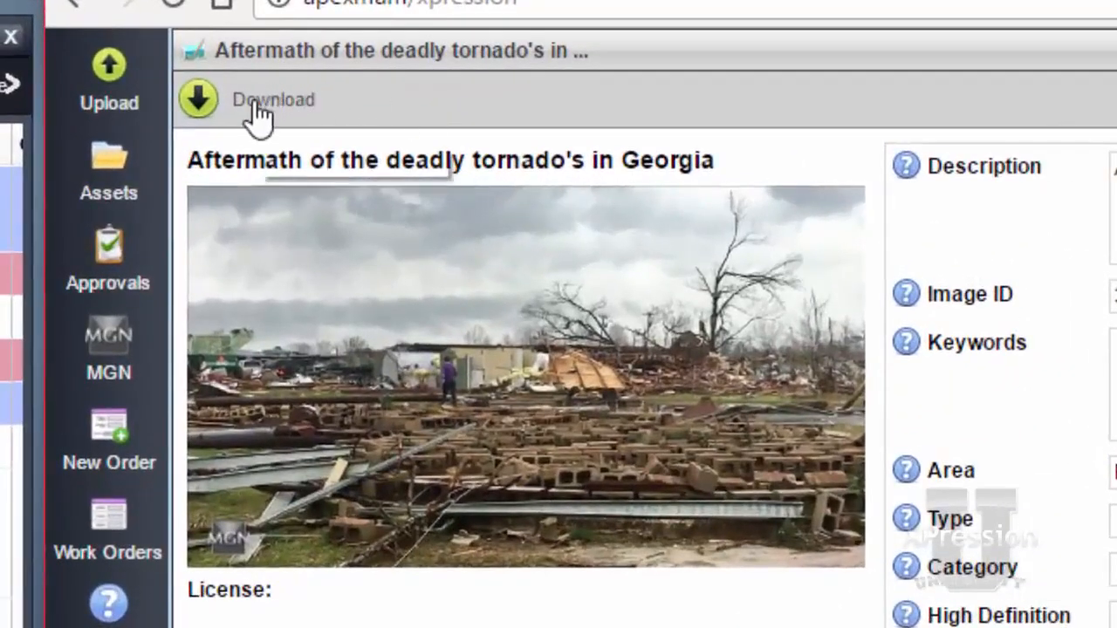
Step: Download the Georgia tornado image as a new asset in PNG w/ Credits format at the original 1280x960 resolution
click(257, 103)
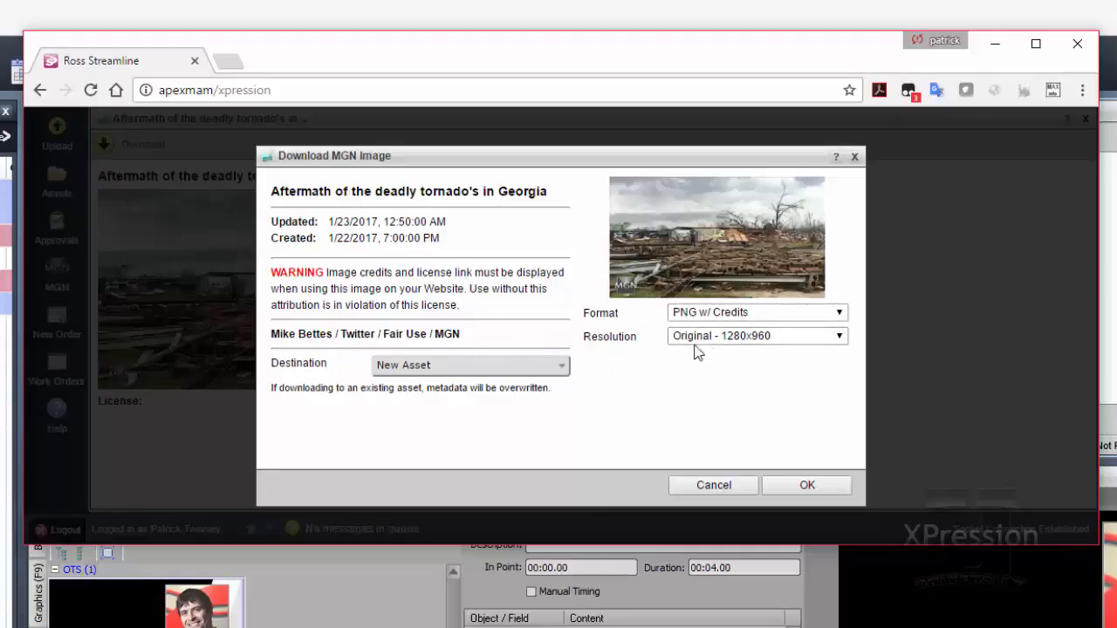
click(709, 316)
click(708, 321)
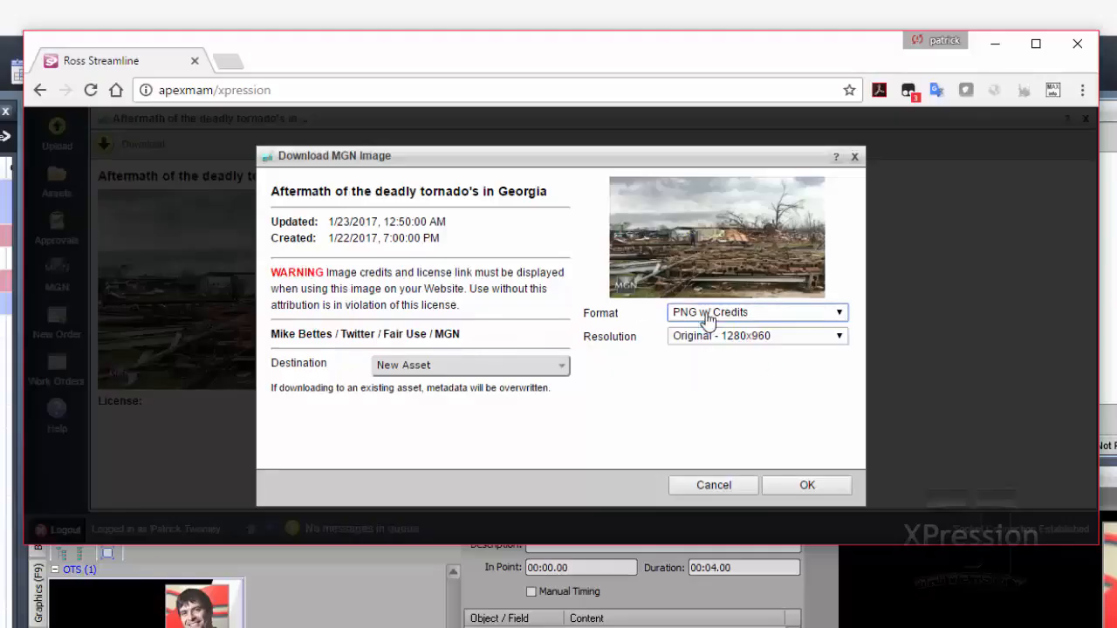
click(714, 334)
click(714, 339)
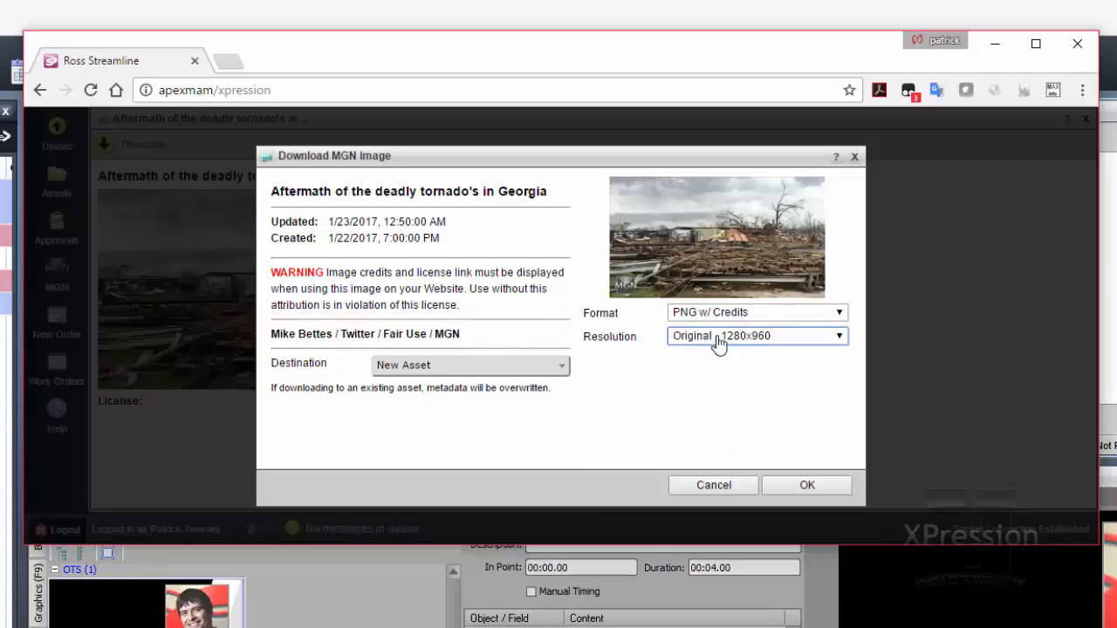
click(803, 490)
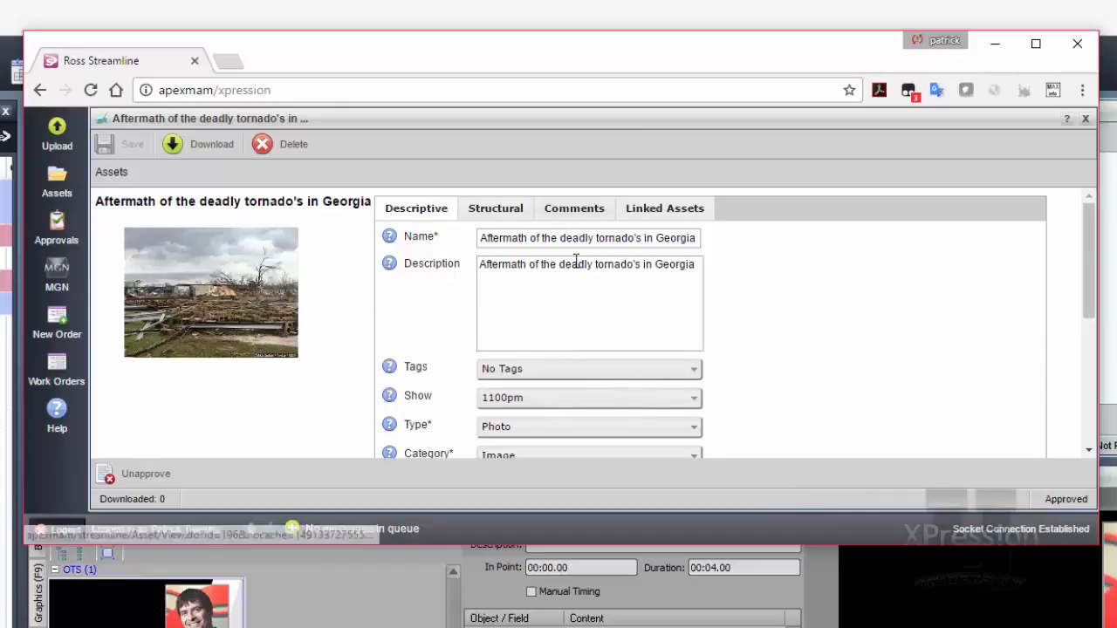
Step: Review the downloaded asset's descriptive, structural, comment and linked-asset details, and close the asset
scroll(683, 298, down, 3)
scroll(682, 301, up, 3)
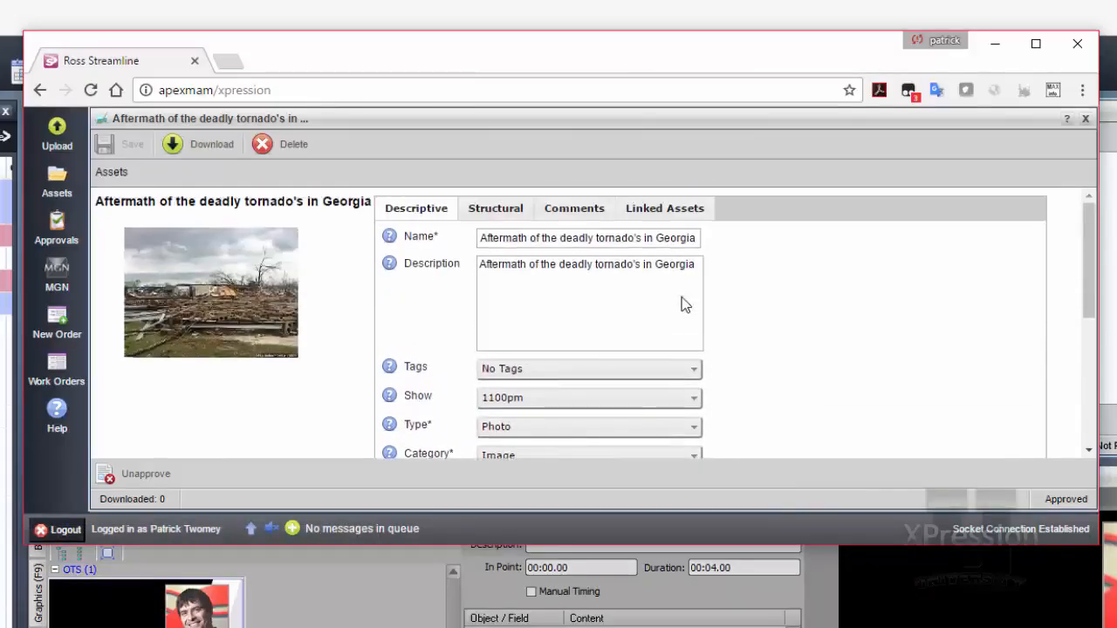
scroll(683, 296, down, 1)
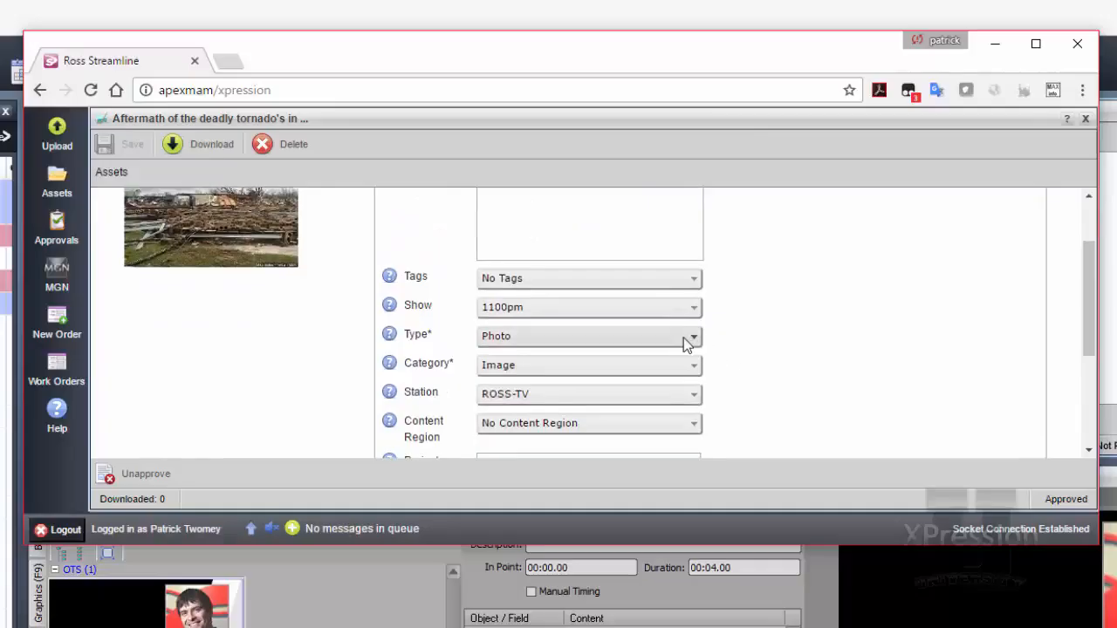
scroll(751, 341, up, 2)
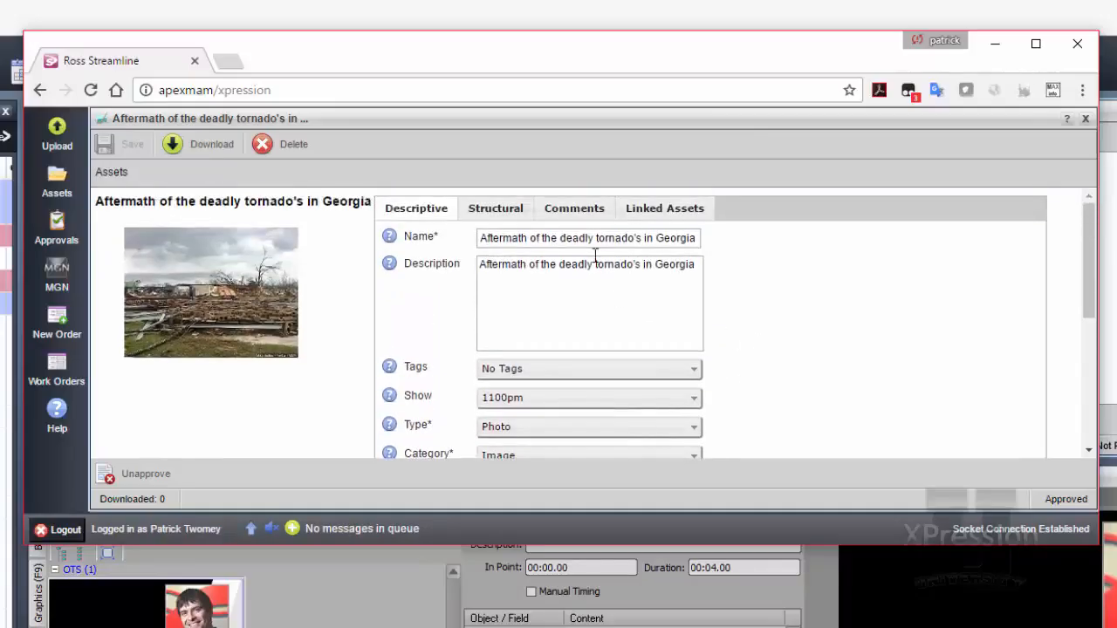
click(493, 210)
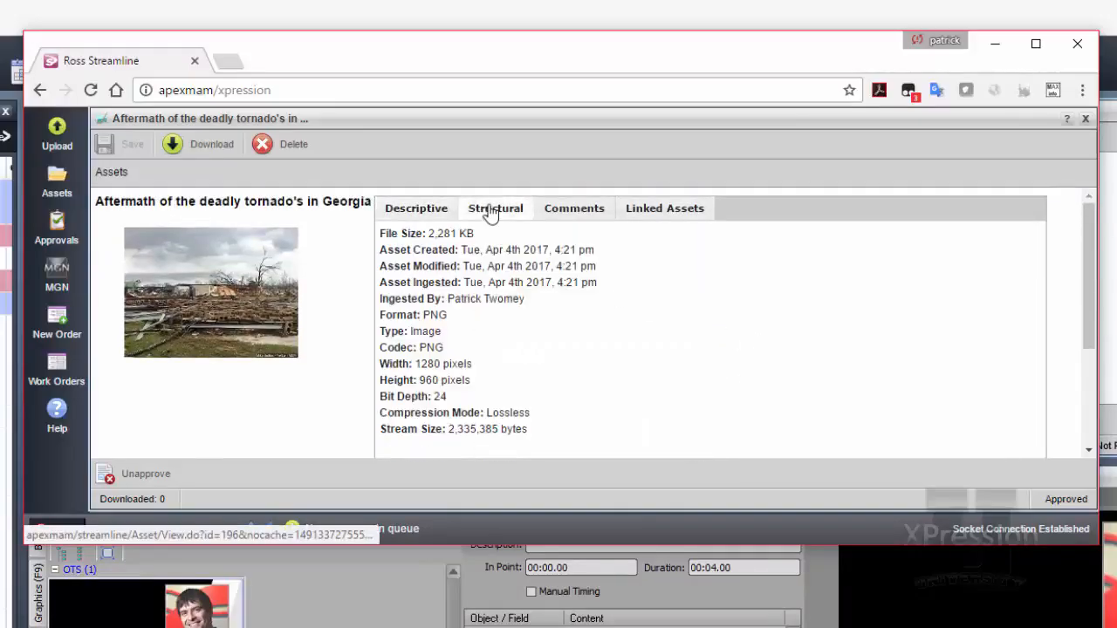
click(577, 212)
click(670, 213)
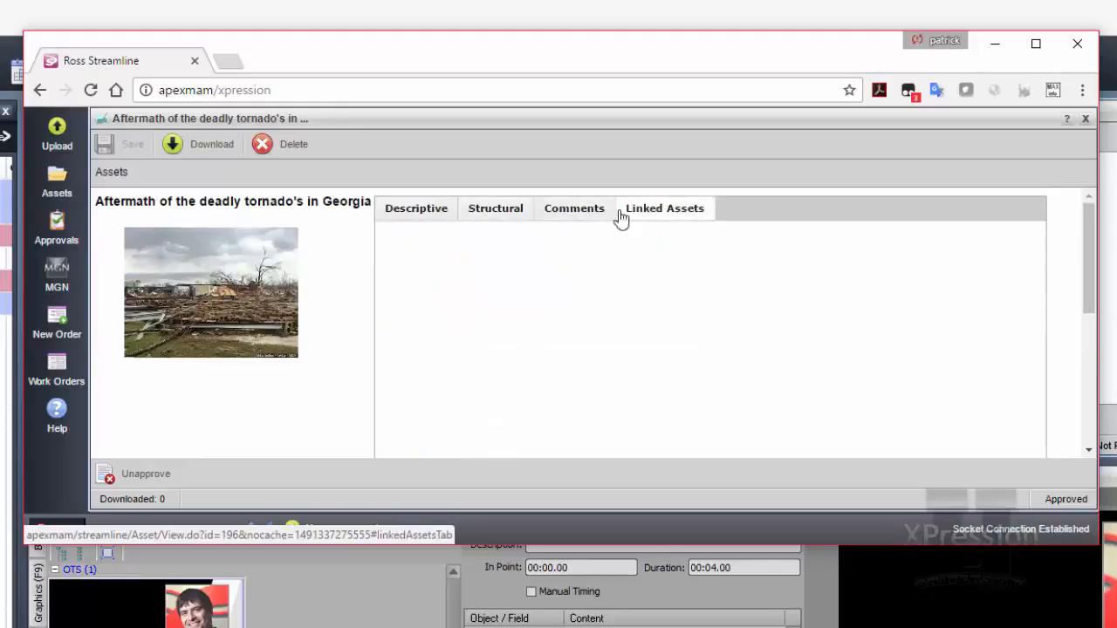
click(430, 214)
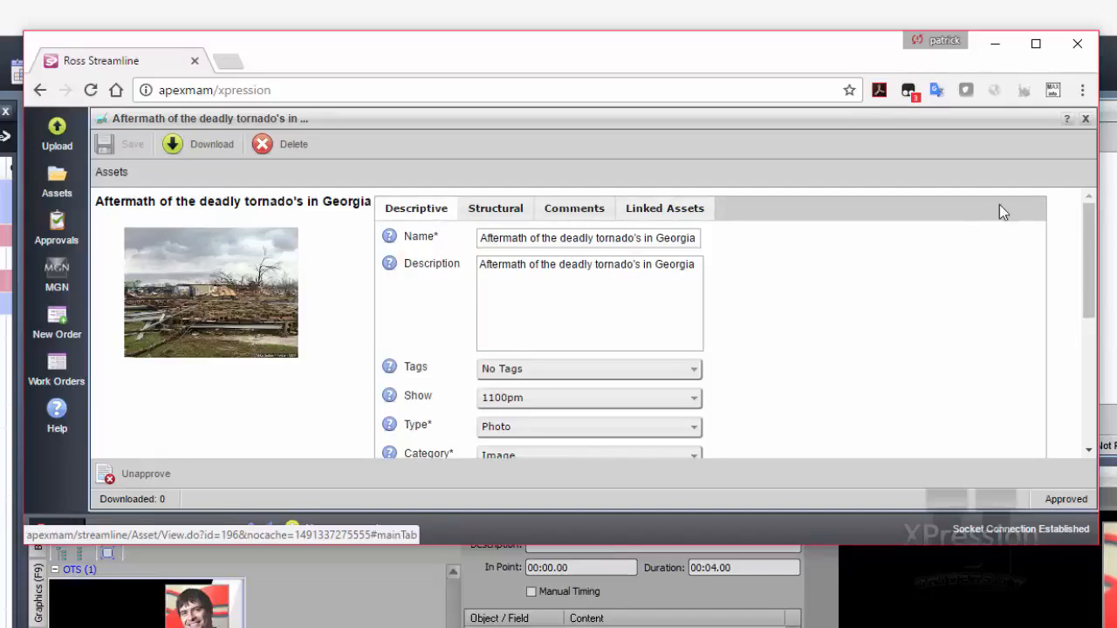
click(1084, 119)
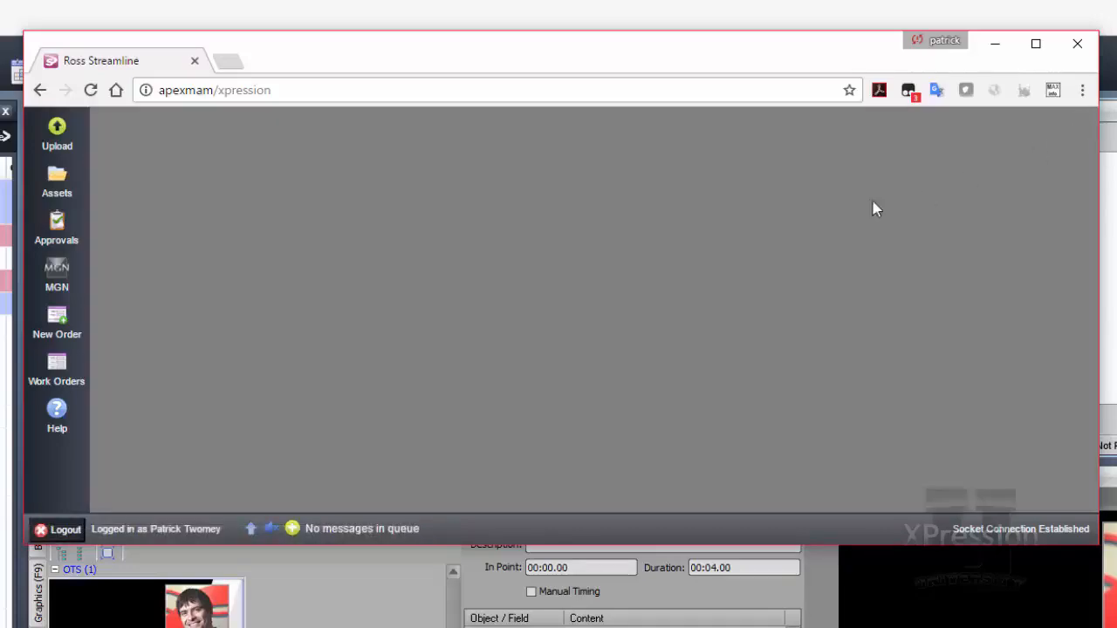
Step: Open the asset library and search it for the keyword "tornado"
click(57, 179)
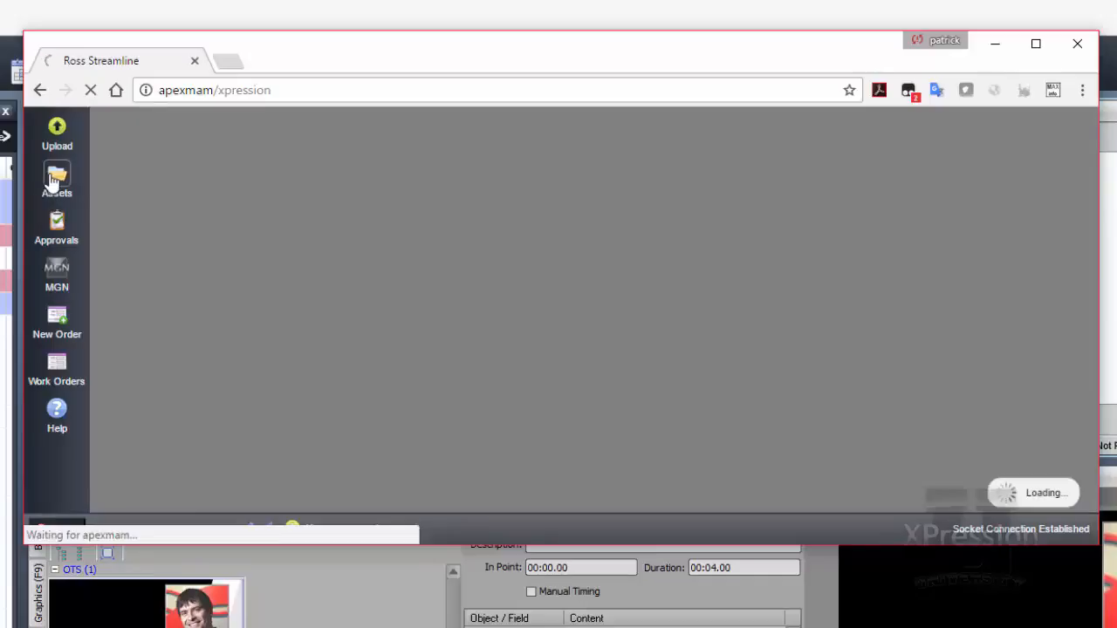
click(392, 173)
text(tornado)
key(Return)
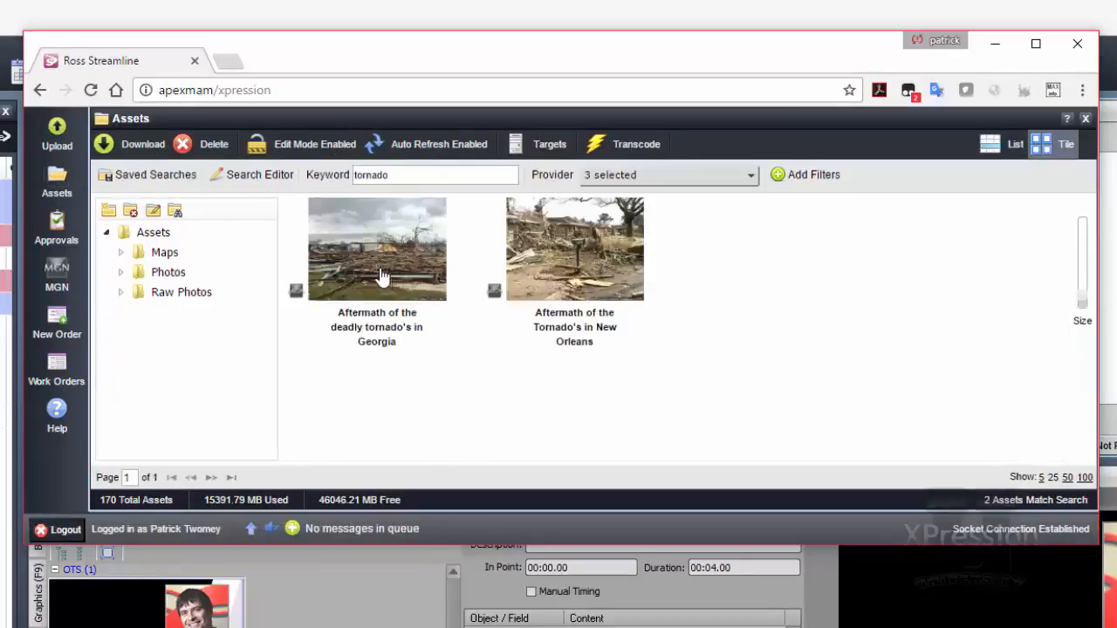
Step: Place the "Aftermath of the deadly tornado's in Georgia" asset into the IMAGE field of the OTS graphic
drag(378, 253, 563, 419)
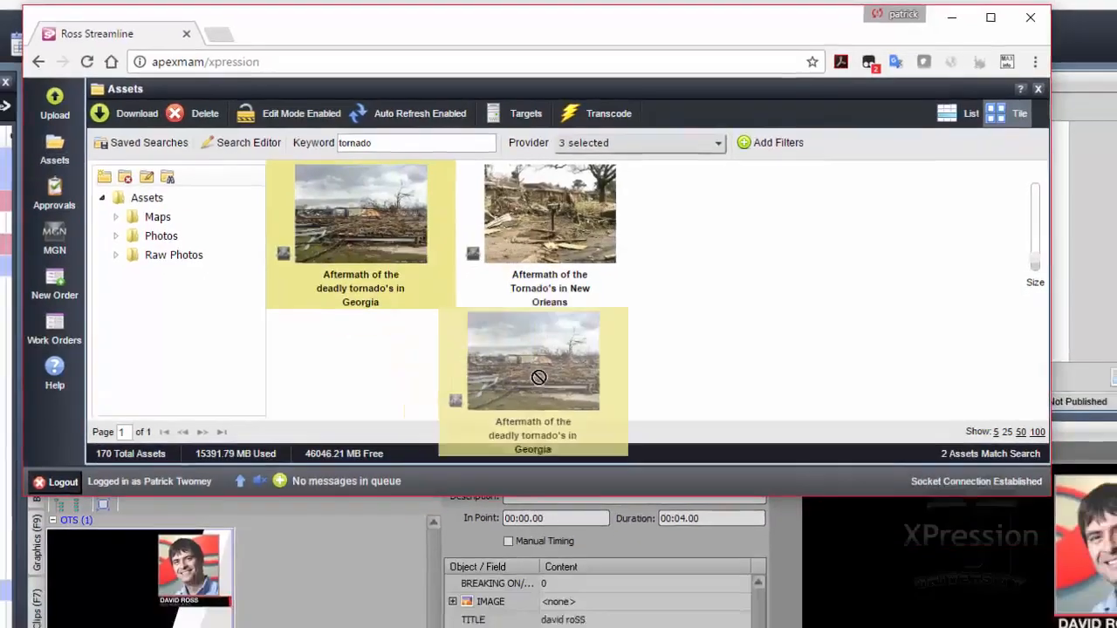
drag(538, 377, 580, 609)
drag(529, 481, 530, 482)
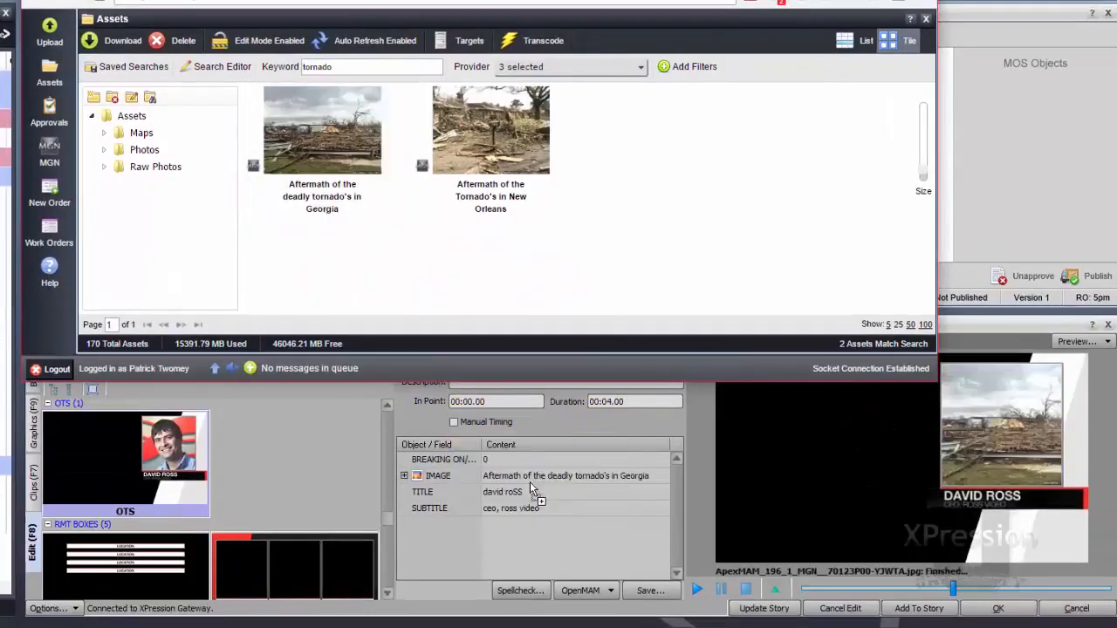
Step: Replace the OTS graphic's title with "Deadly tornado"
click(533, 492)
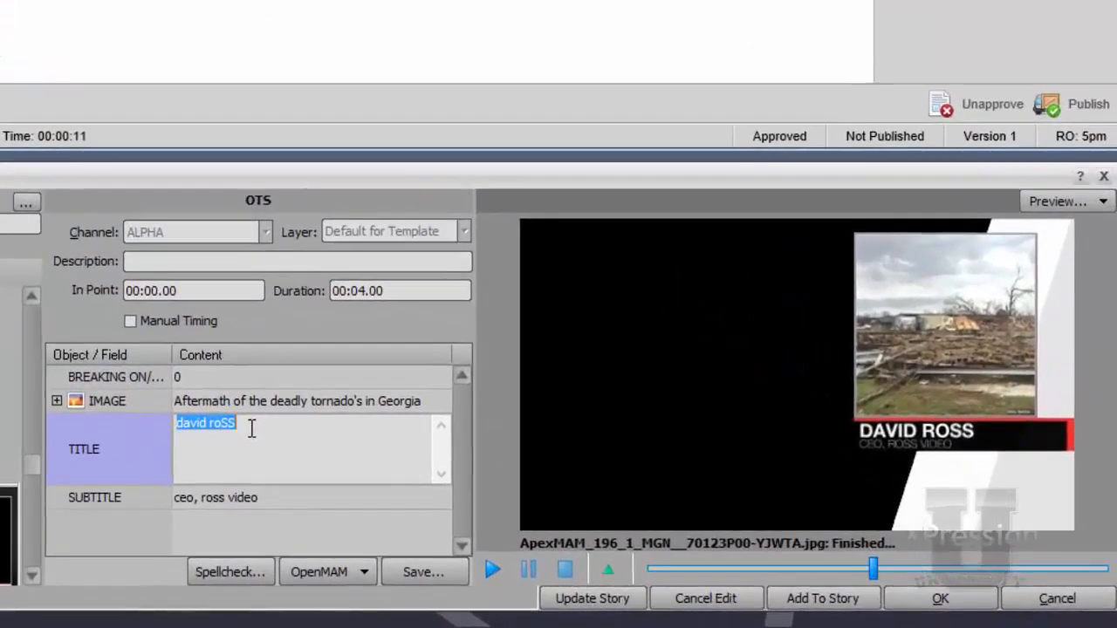
text(Deadly)
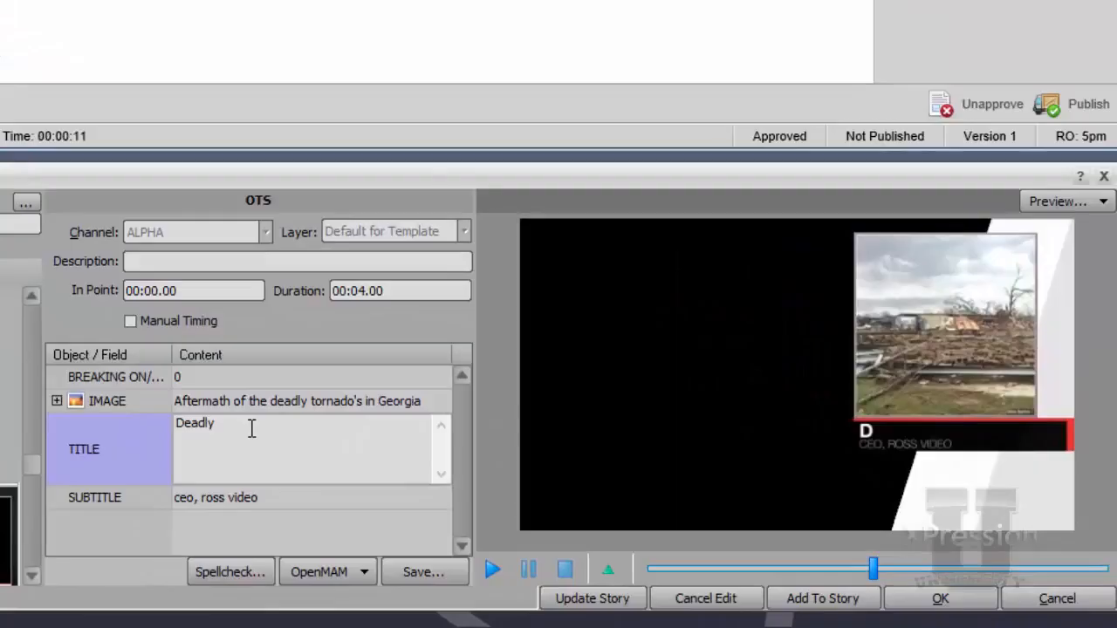
text( tornado)
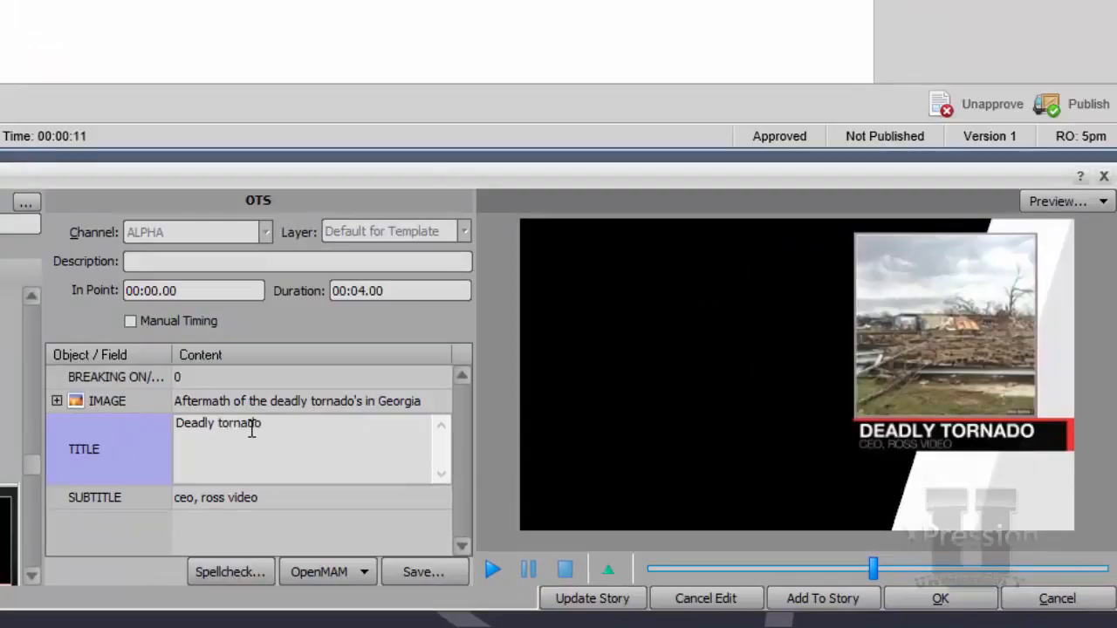
Step: Replace the OTS graphic's subtitle with "in atlanta GA"
key(Tab)
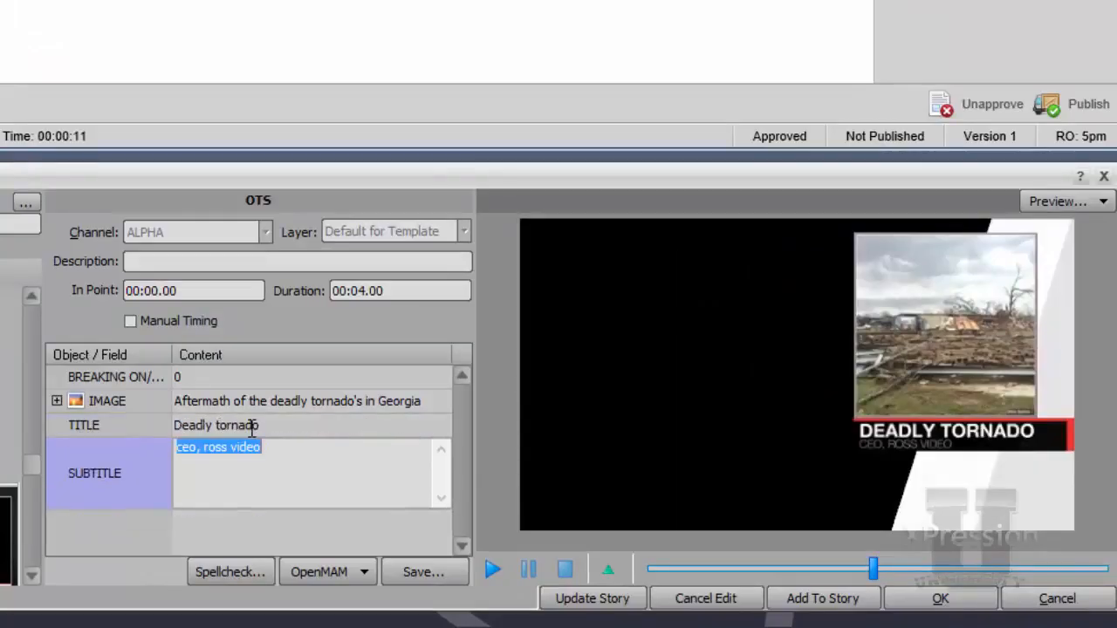
text(in)
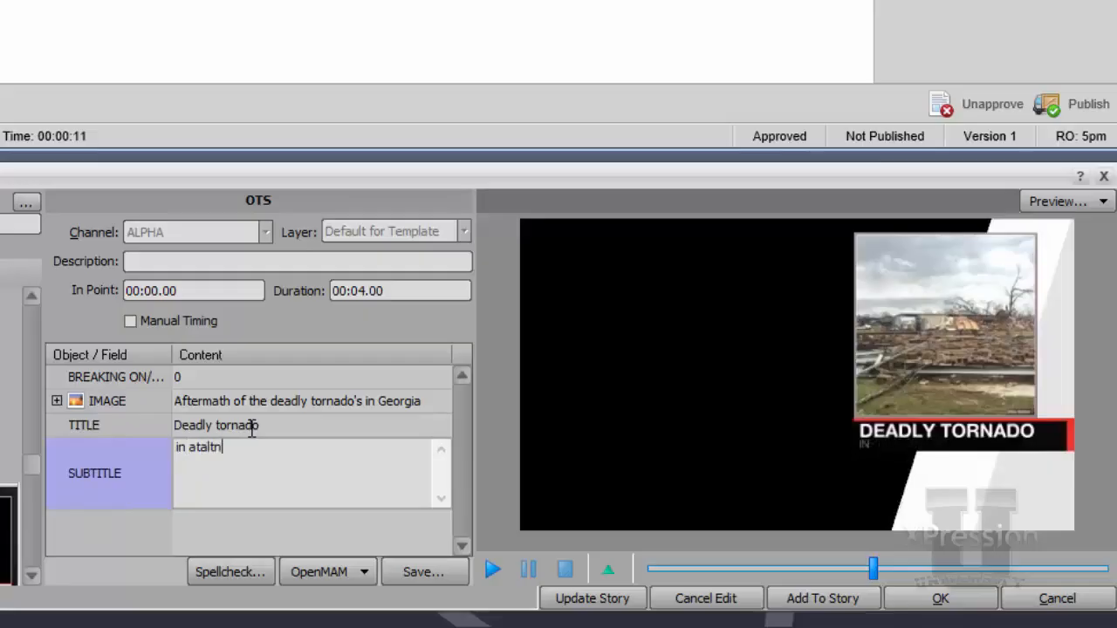
text( ataltn)
key(BackSpace)
key(BackSpace)
text(GA)
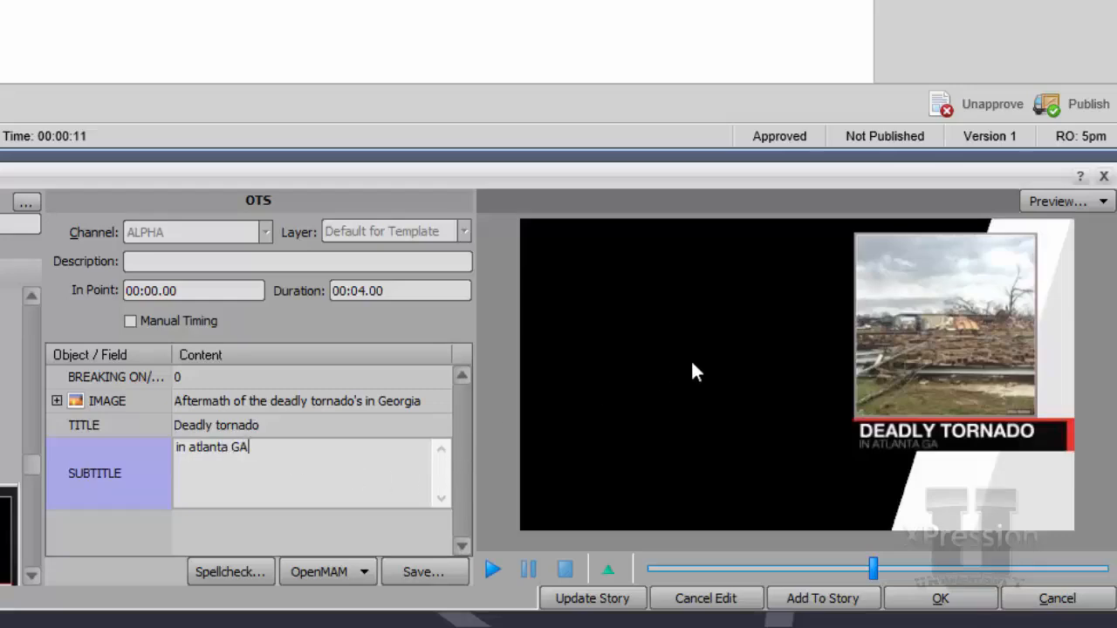
Step: Preview the OTS graphic's animation from the start and add the graphic to the story's MOS Objects
drag(864, 565, 585, 598)
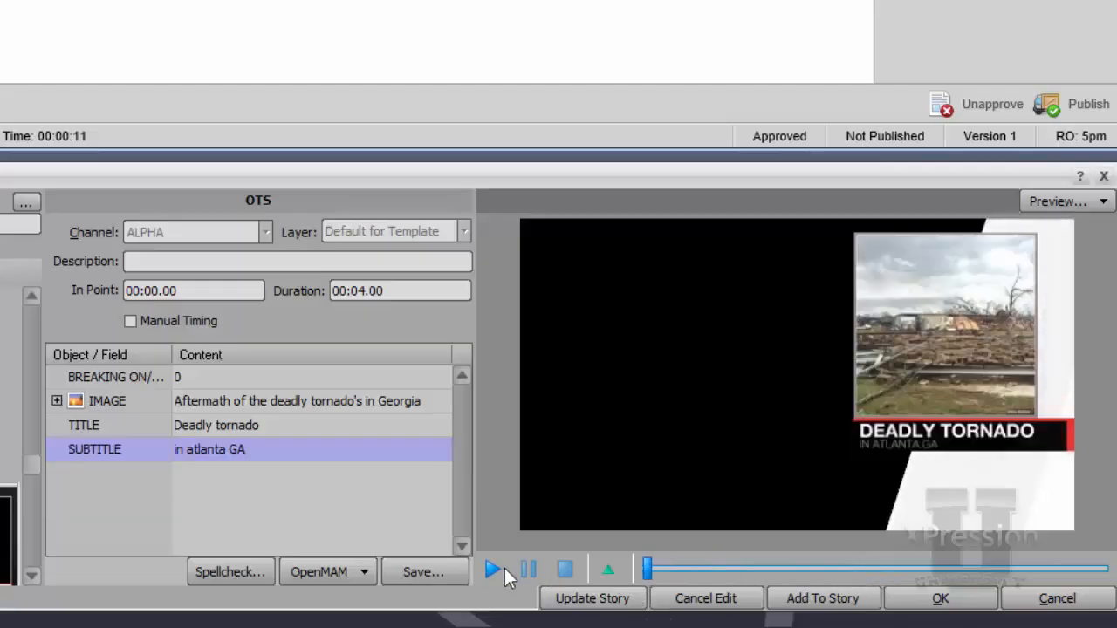
click(500, 570)
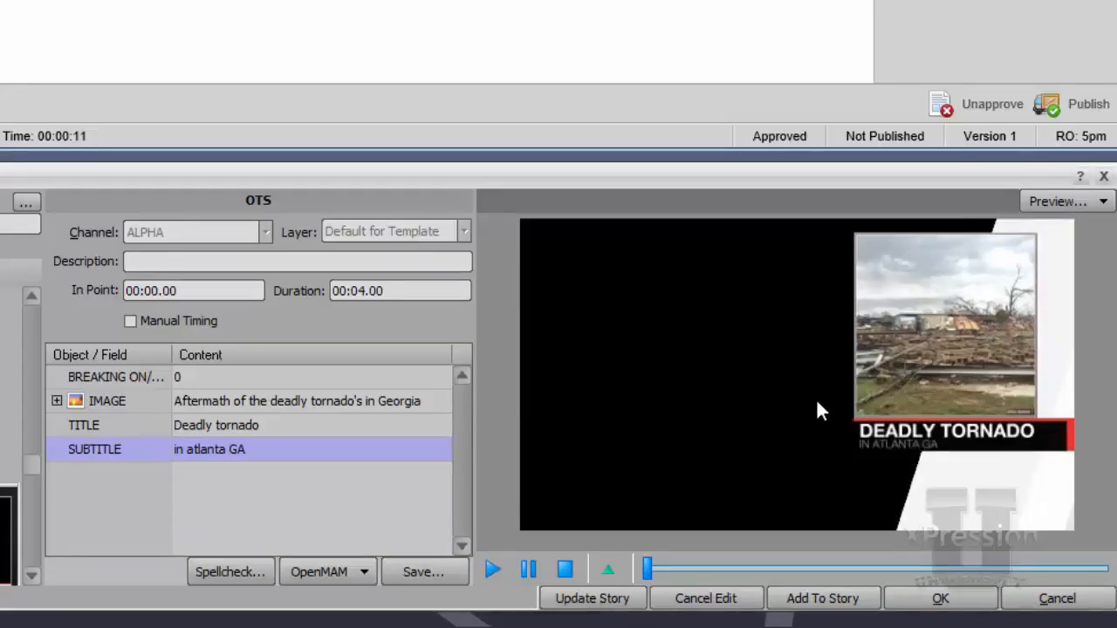
drag(803, 429, 967, 163)
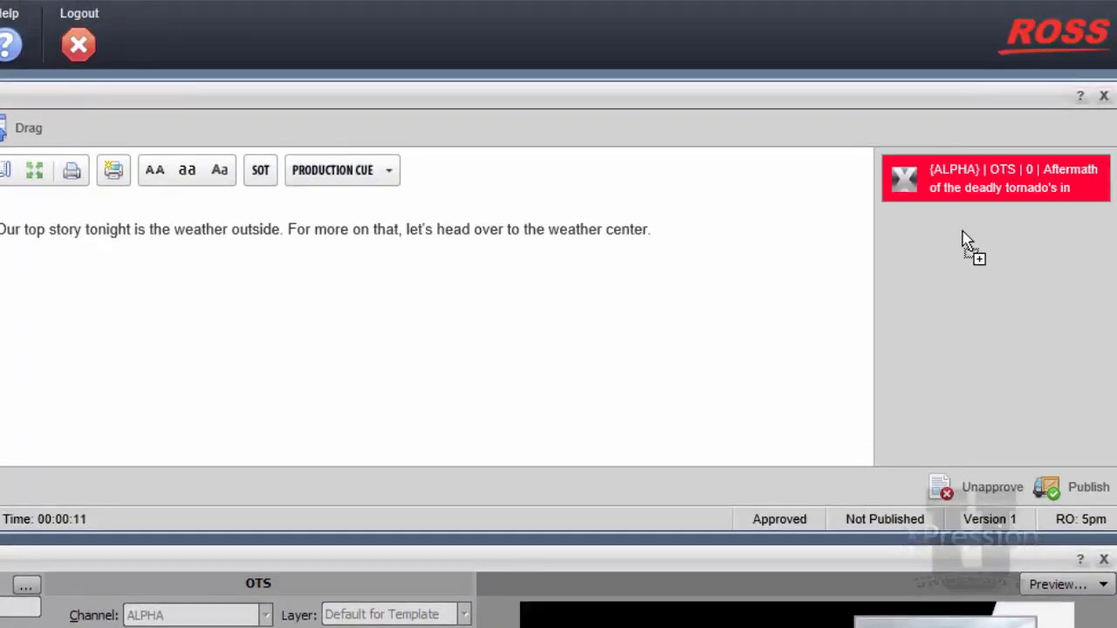